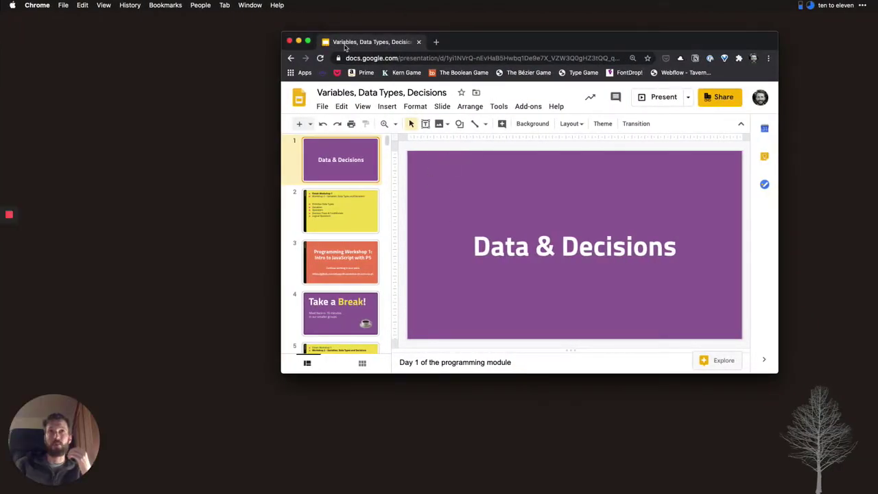
# Make Chrome full screen, move to the agenda slide (slide 2), and hide the bookmarks bar.
pyautogui.click(309, 42)
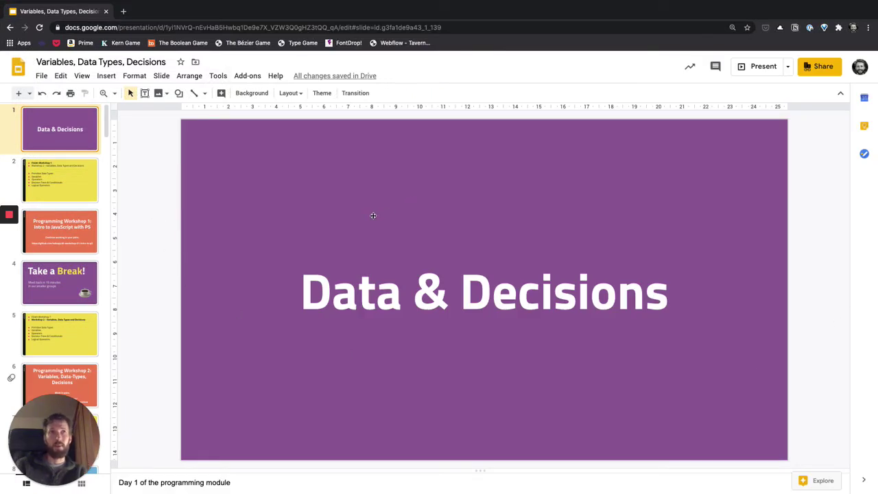
pyautogui.press('Down')
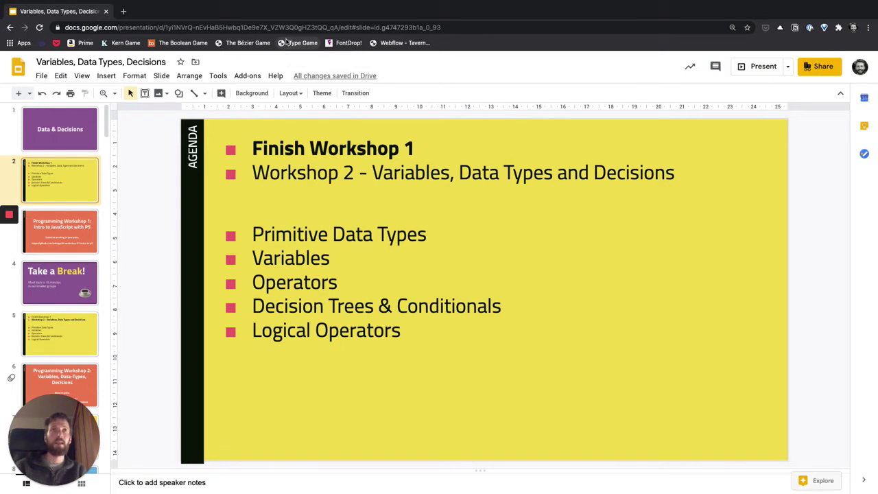
pyautogui.hotkey('ctrl', 'shift', 'b')
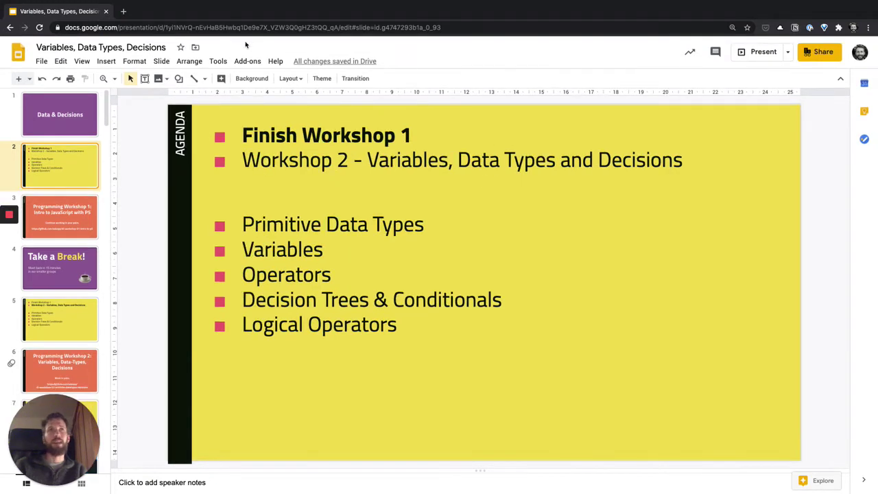
pyautogui.click(760, 53)
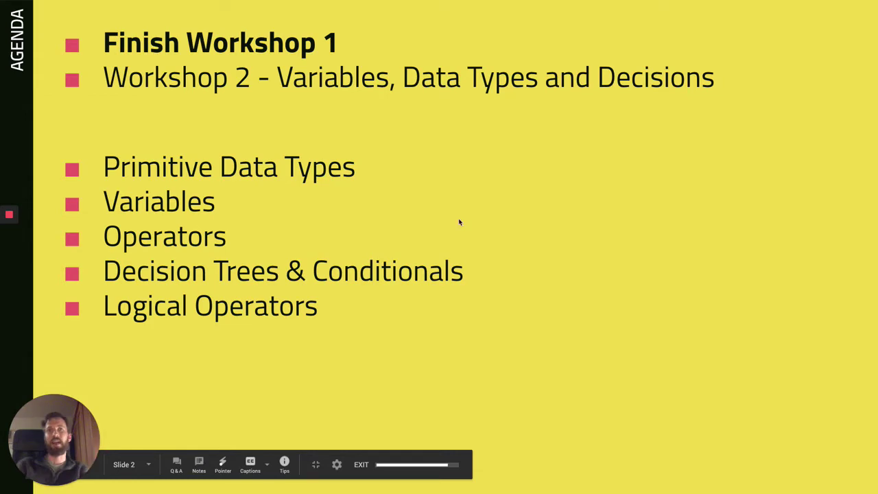
pyautogui.press('Escape')
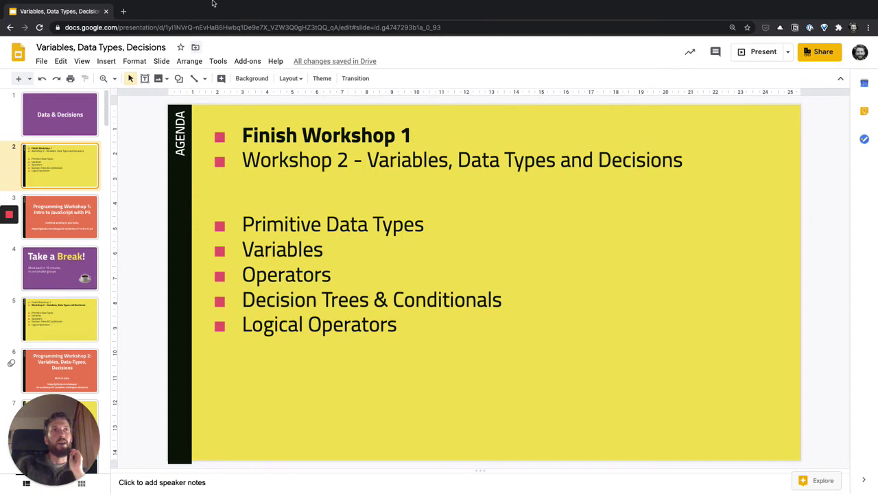
# Turn off Chrome's Always Show Toolbar in Full Screen and use Slides' View > Full screen.
pyautogui.moveTo(214, 2)
pyautogui.click(131, 5)
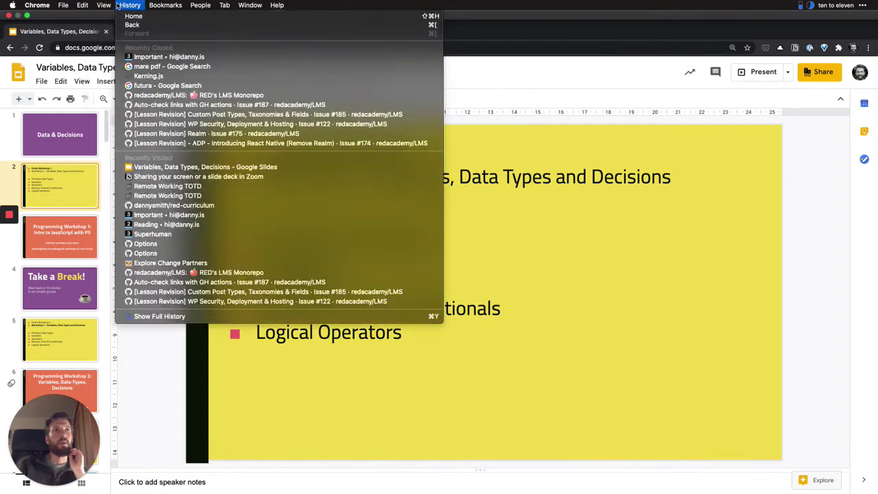
pyautogui.click(154, 25)
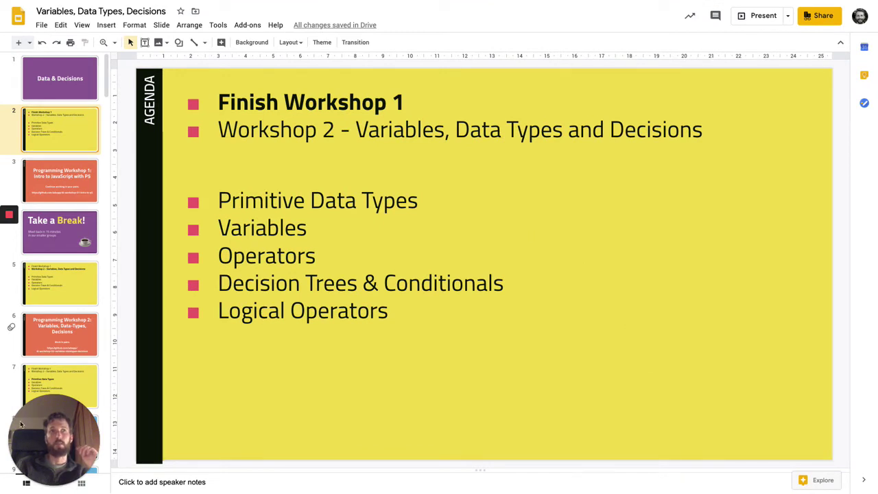
pyautogui.click(82, 28)
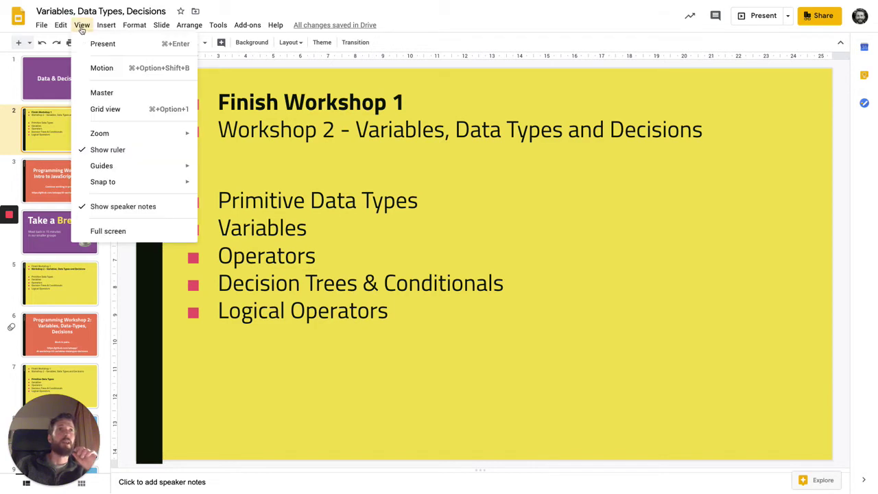
pyautogui.click(135, 232)
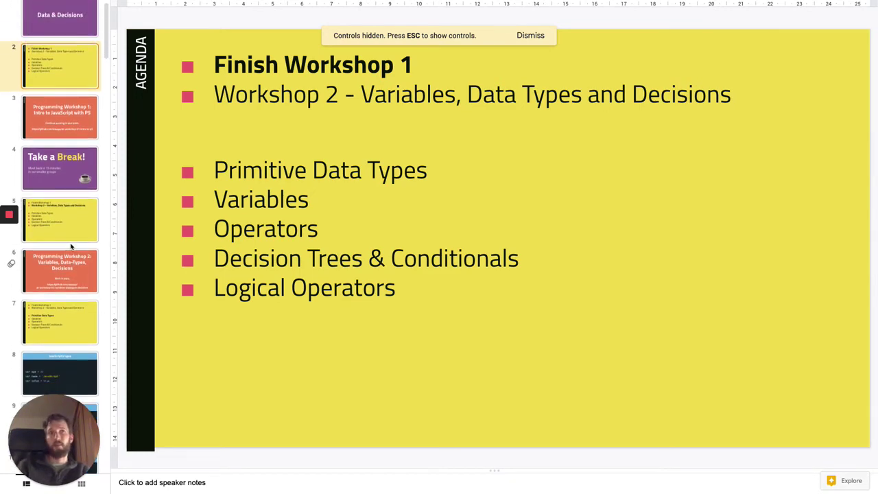
pyautogui.press('Escape')
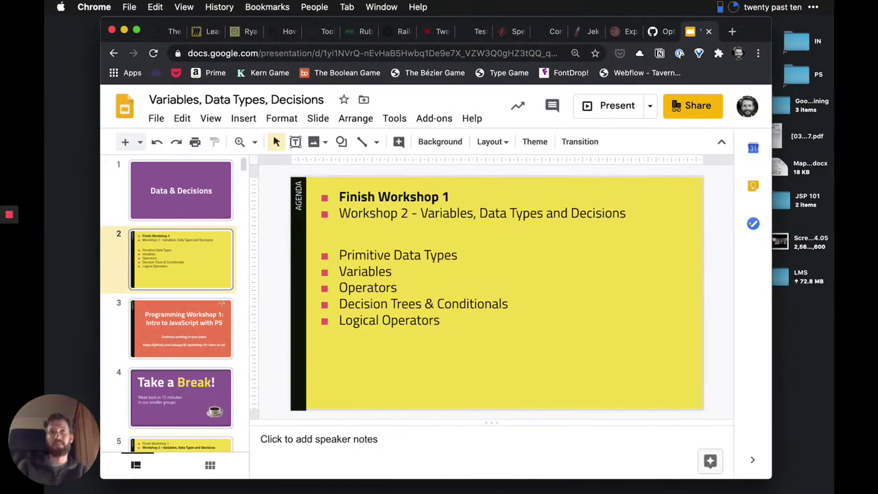